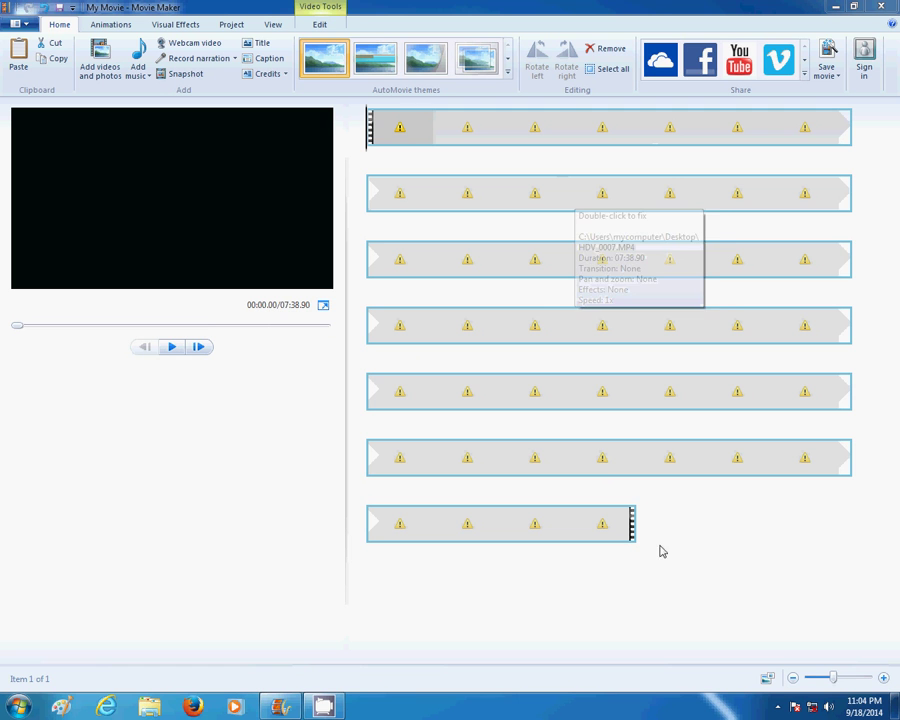
Step: Preview the HDV_0007 clip and stop it at 00:04.30, which shows only black
click(171, 347)
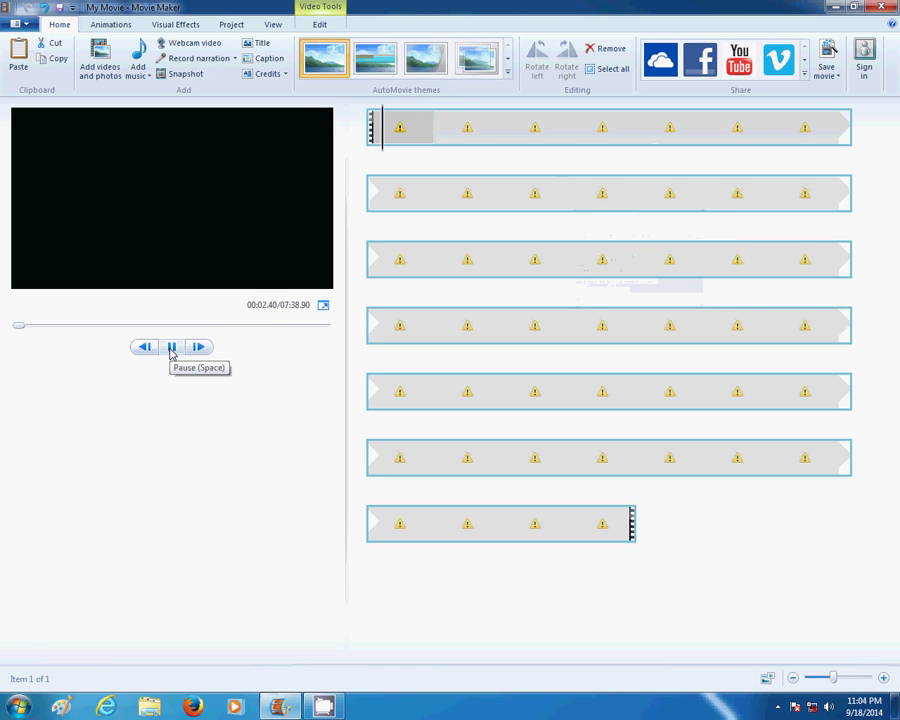
click(171, 347)
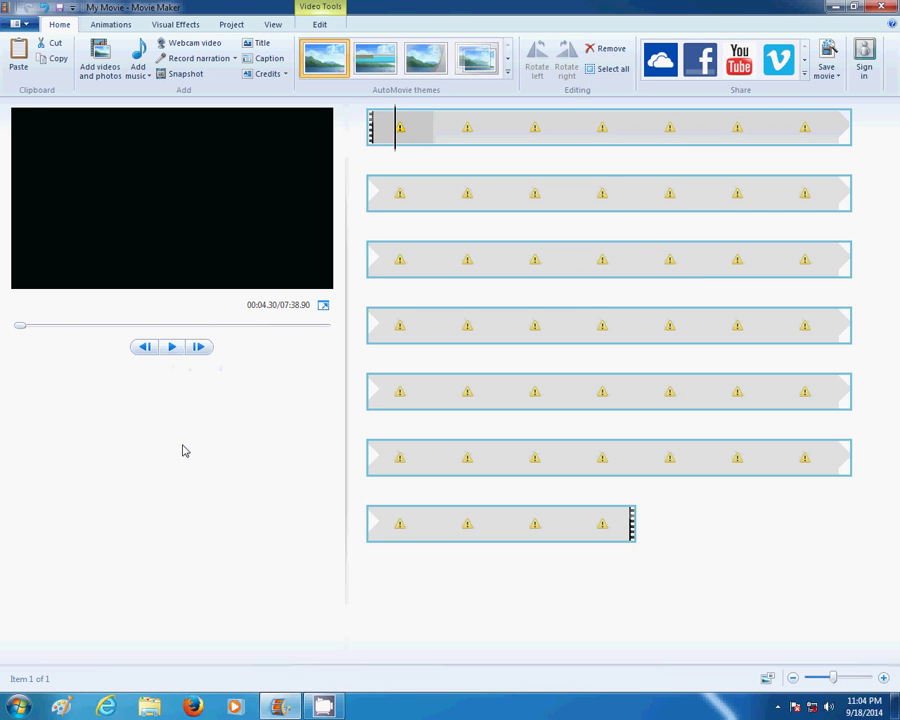
click(835, 8)
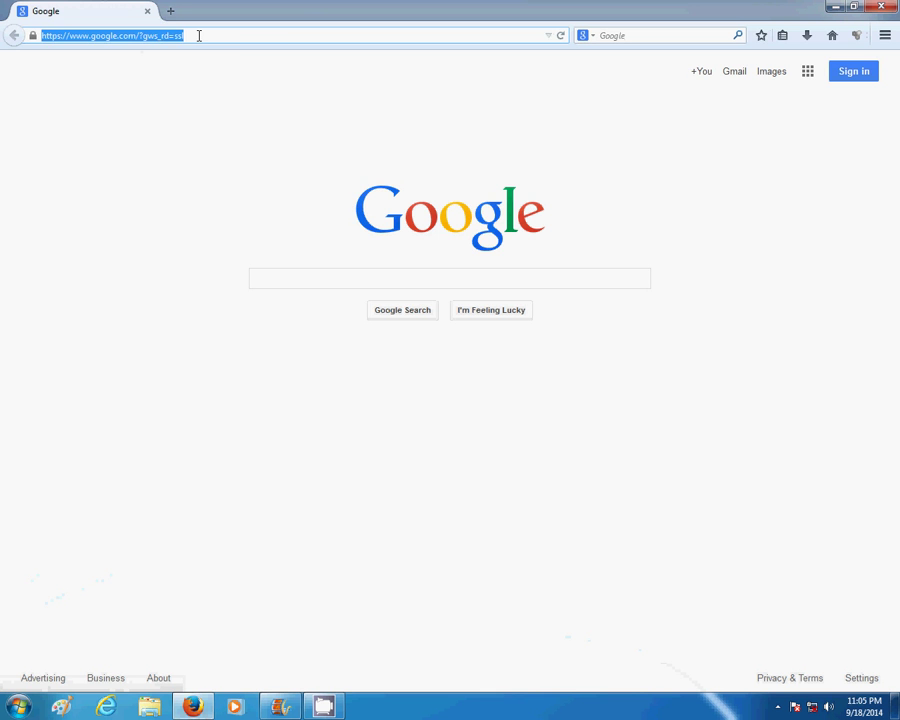
key(BackSpace)
right_click(199, 36)
click(240, 100)
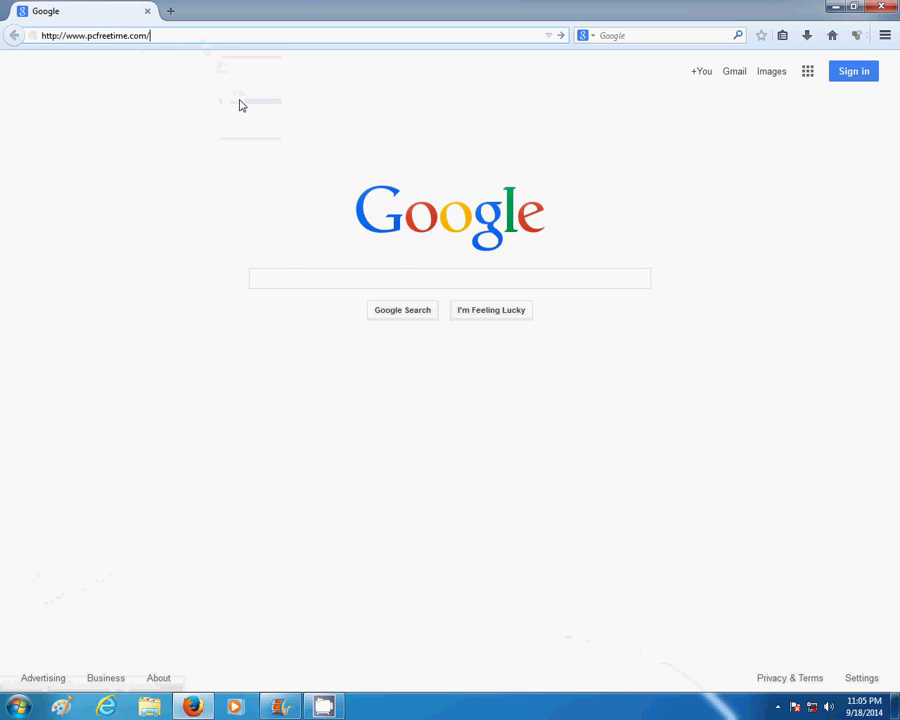
key(Return)
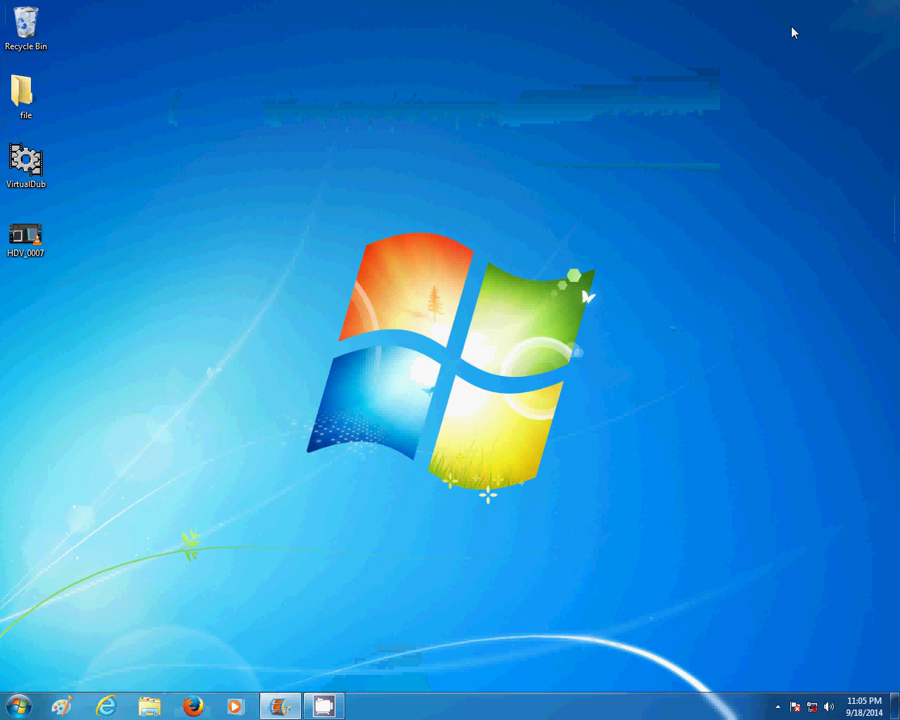
click(835, 7)
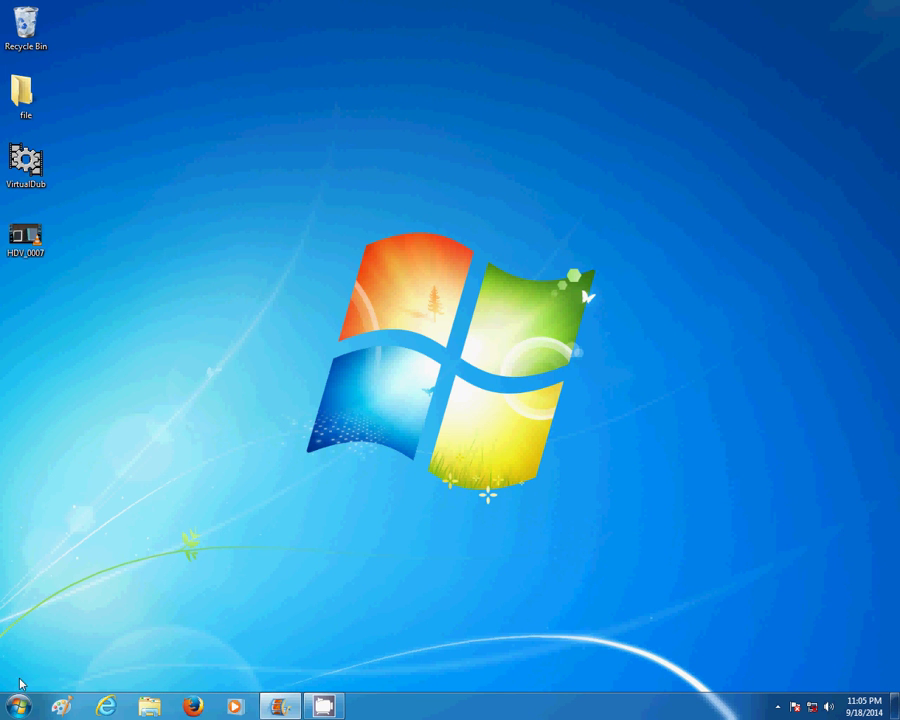
Step: Launch Format Factory 3.3.4, decline the update offer, and list the Video formats
click(14, 706)
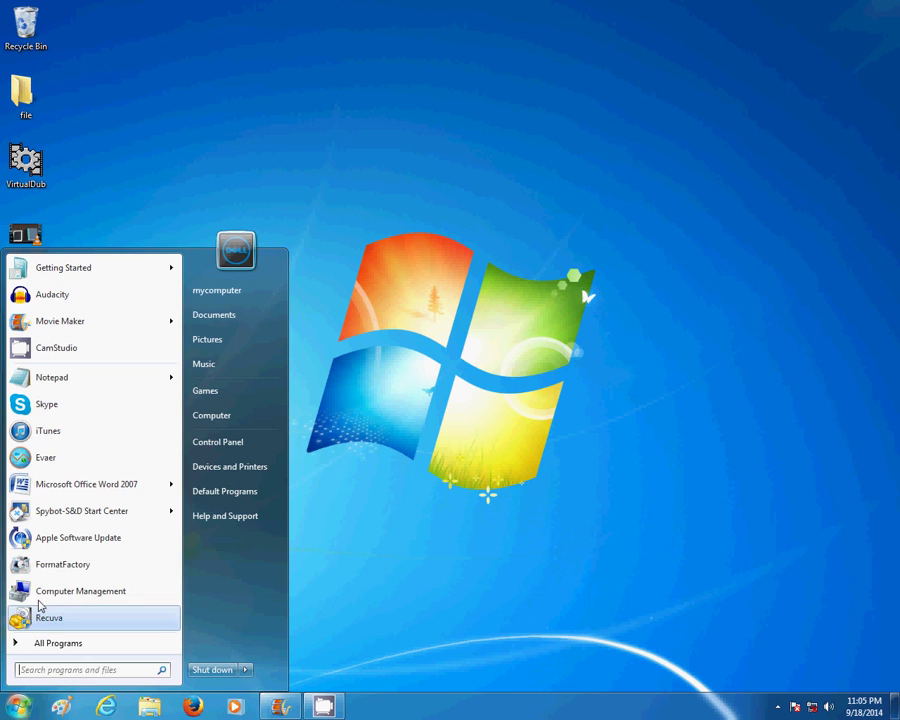
click(57, 566)
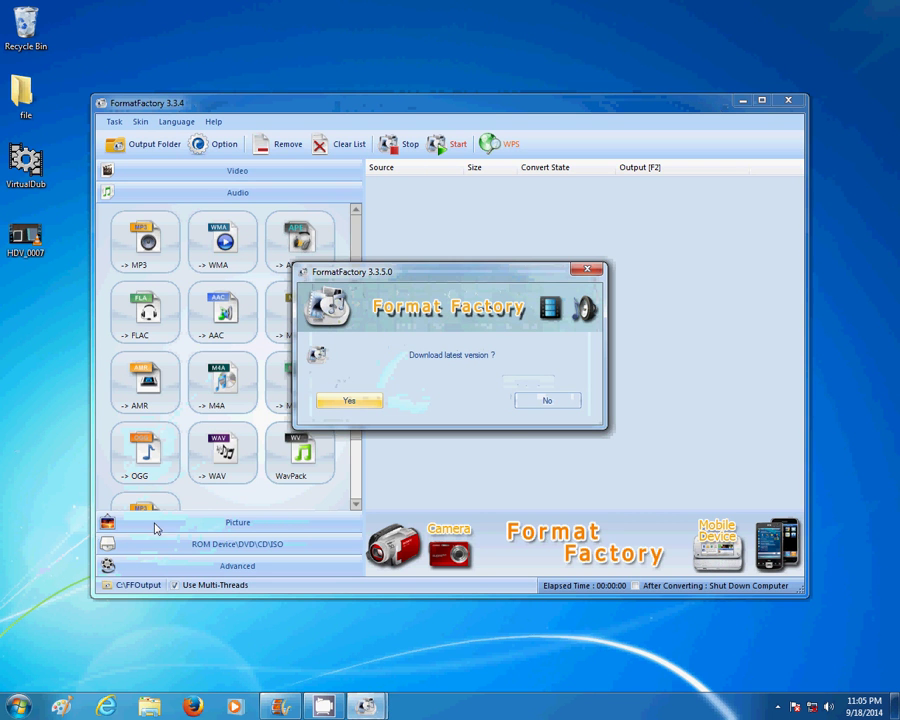
click(559, 404)
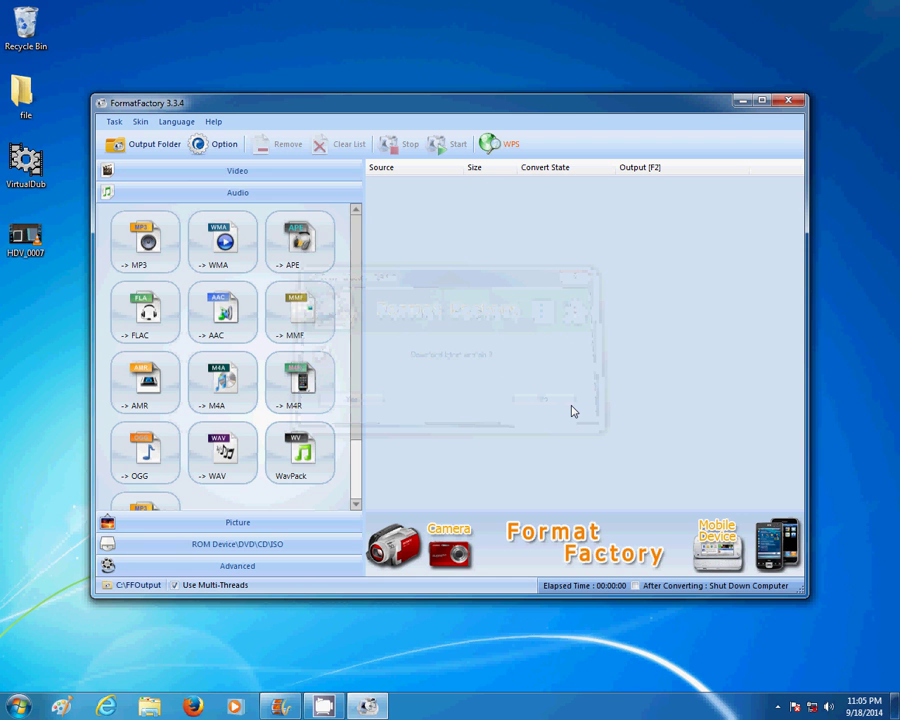
click(270, 172)
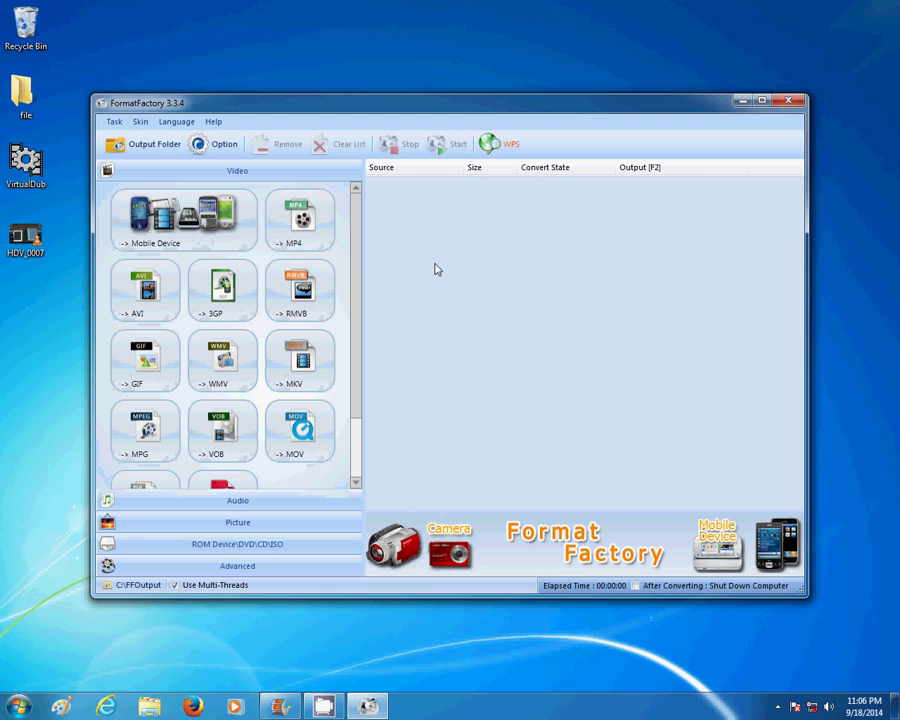
Step: Add HDV_0007.MP4 as the source file for a -> MP4 conversion
click(302, 236)
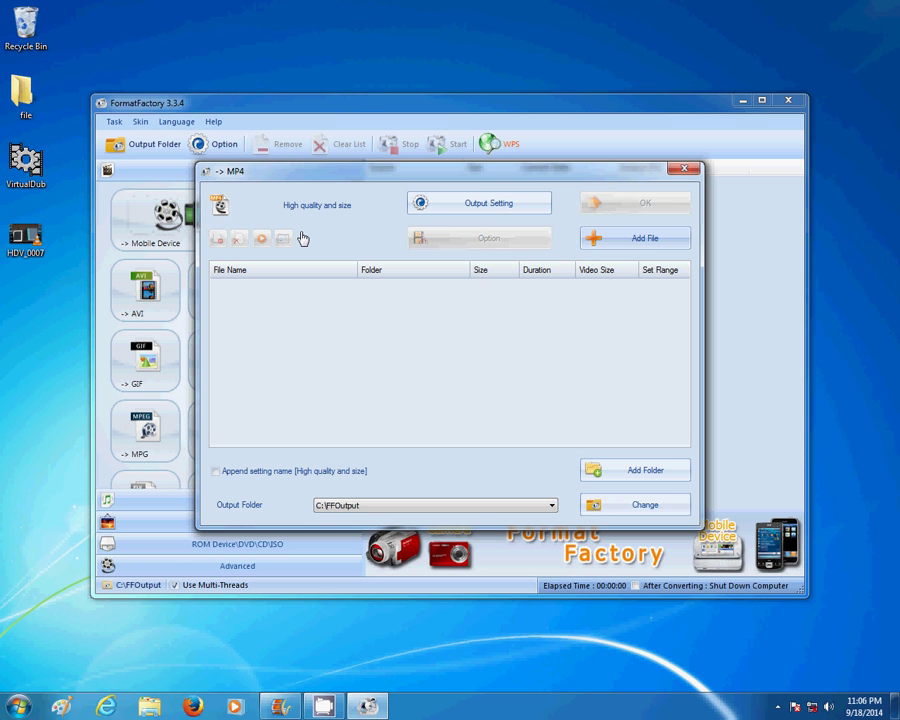
click(643, 240)
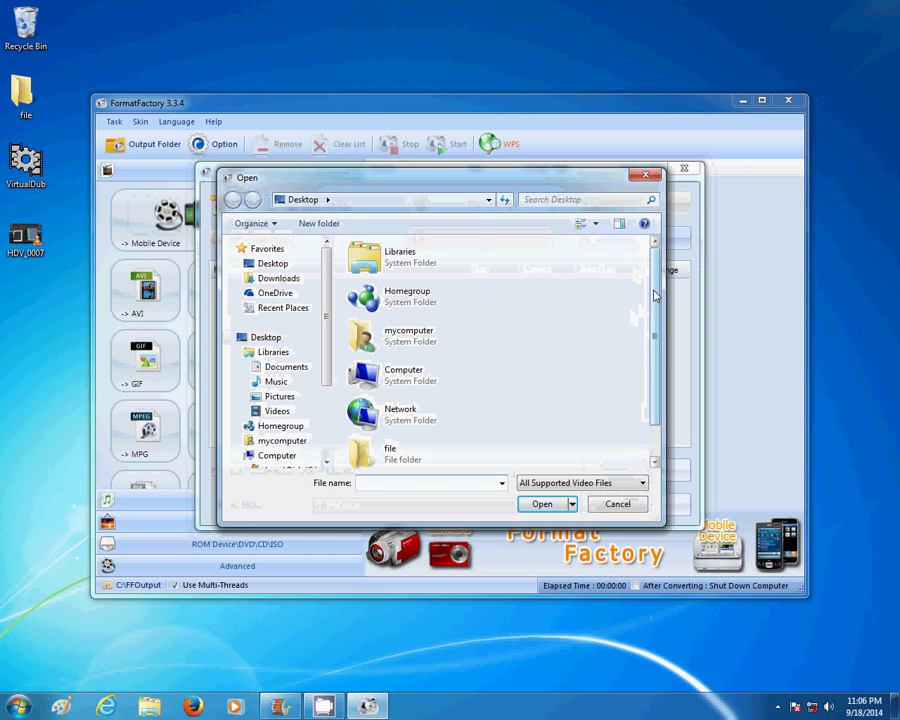
drag(652, 292, 656, 344)
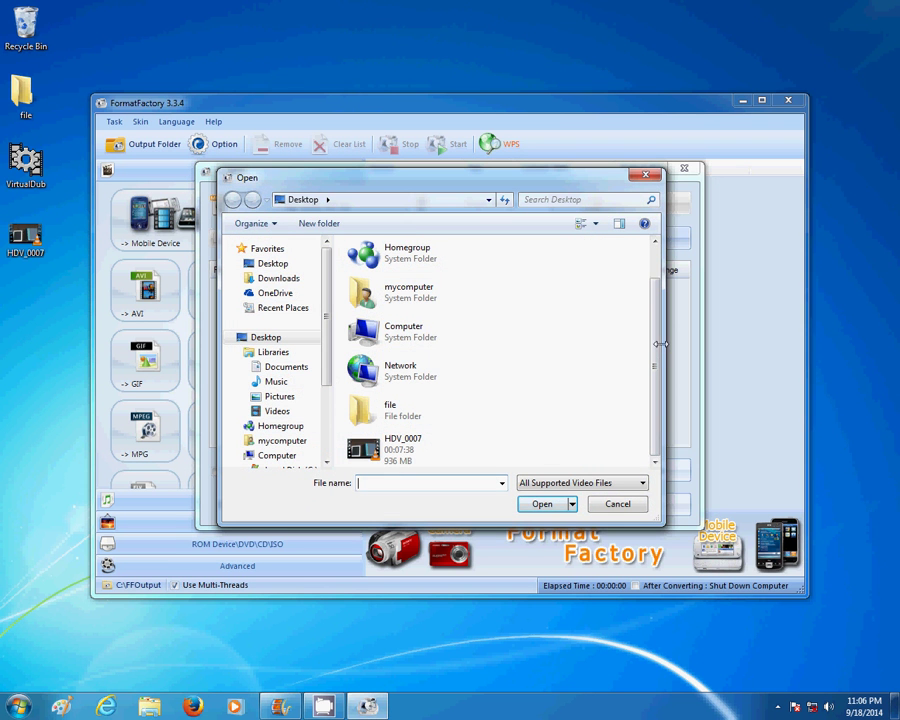
double_click(392, 457)
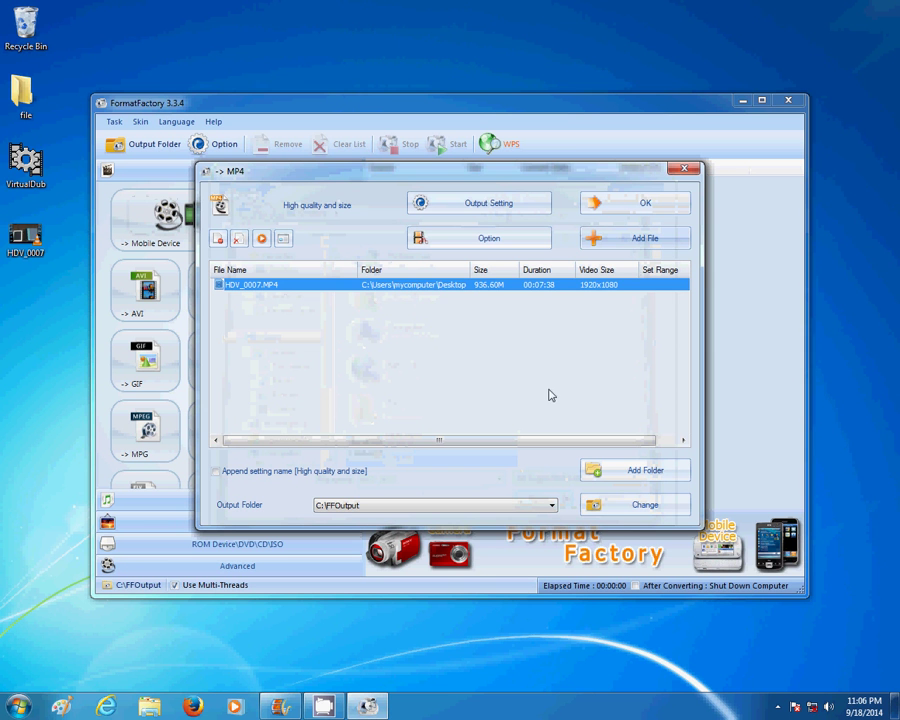
Step: Queue HDV_0007 and convert it to C:\FFOutput\HDV_0007.mp4 until it shows Completed
click(648, 204)
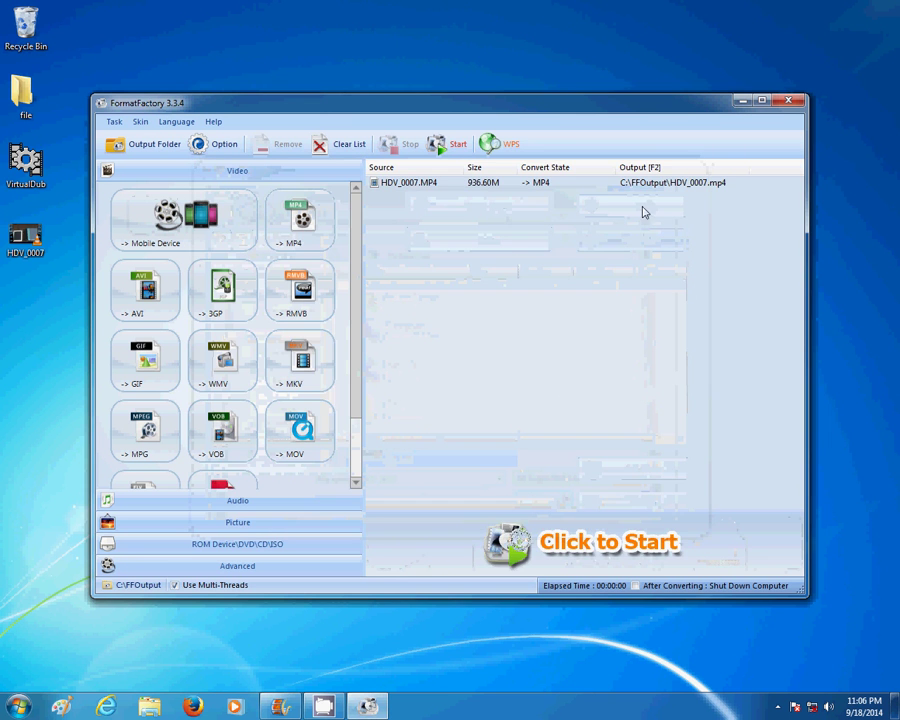
click(449, 148)
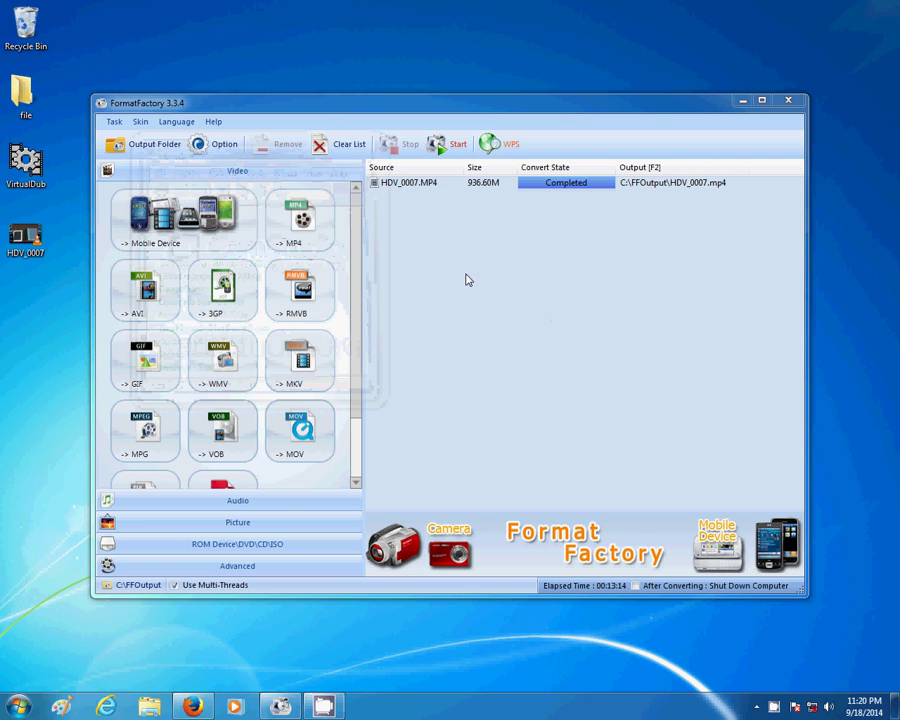
Step: Rename the converted HDV_0007 file in C:\FFOutput to convertedfile
click(143, 146)
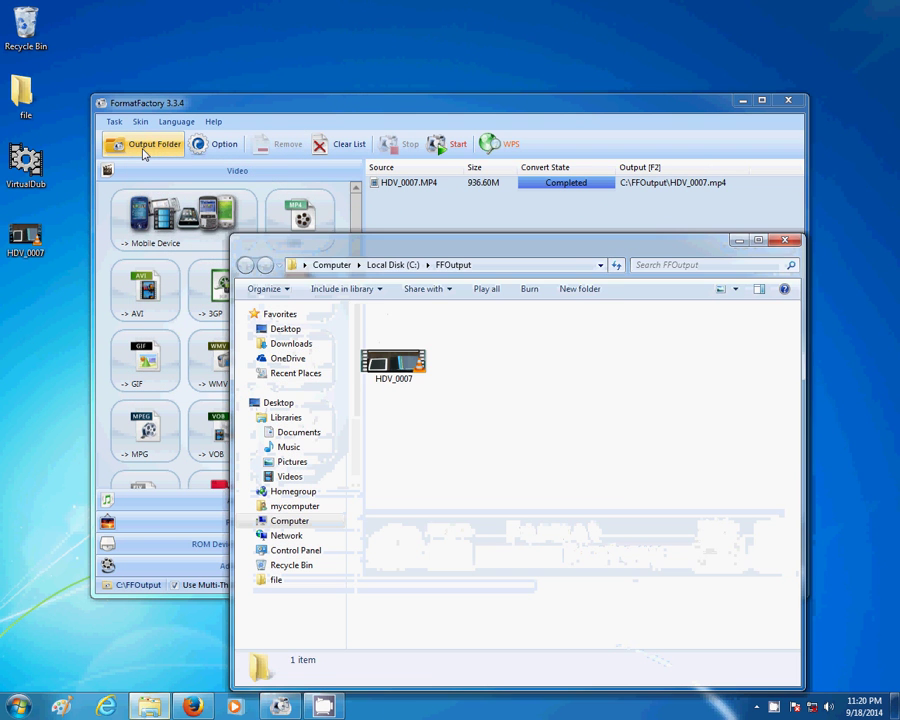
click(410, 380)
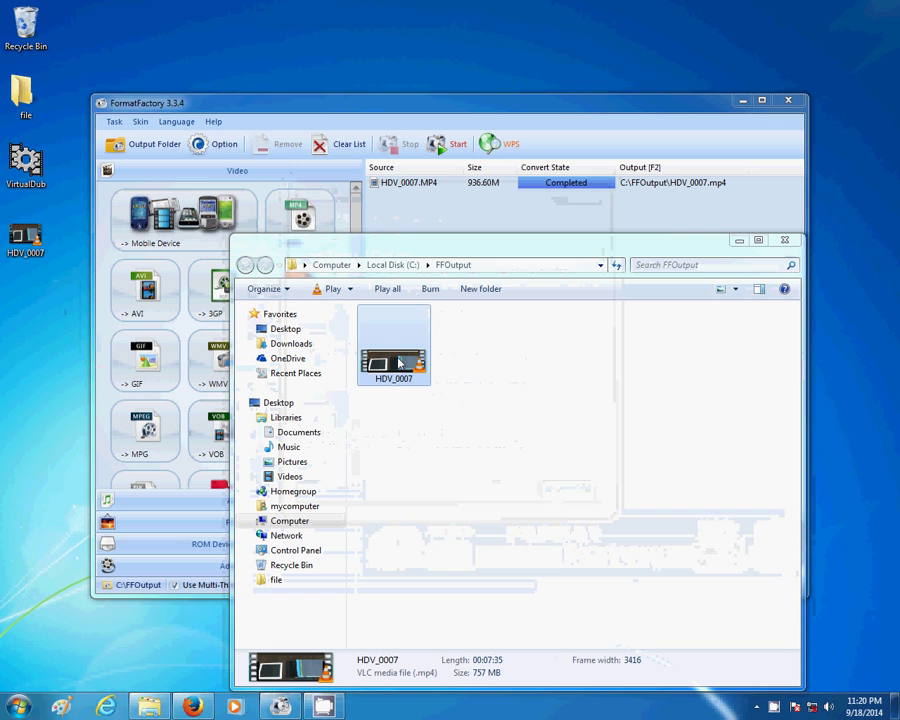
right_click(395, 357)
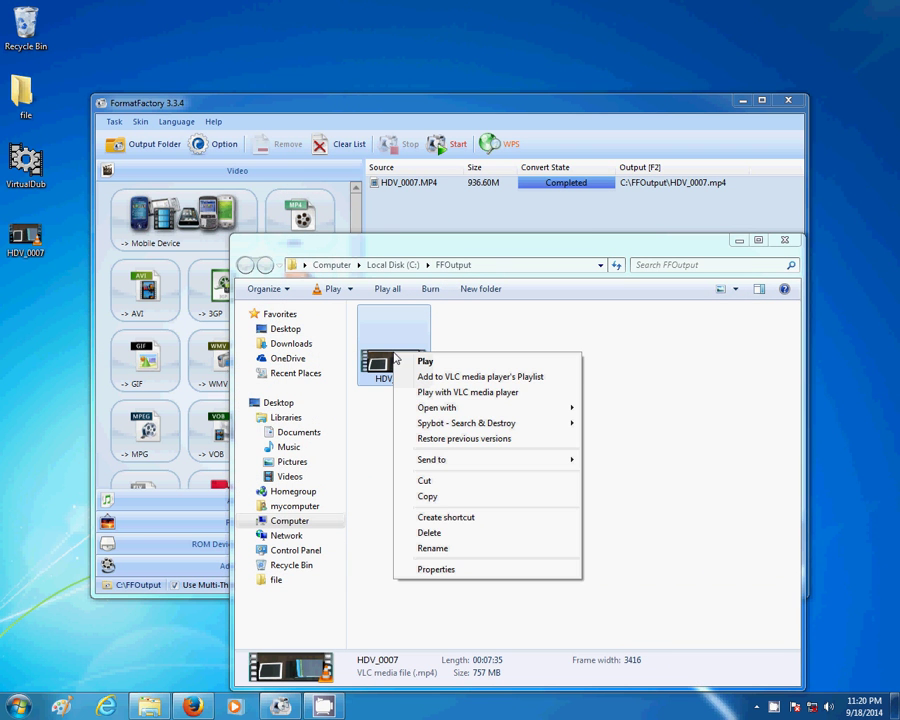
click(444, 553)
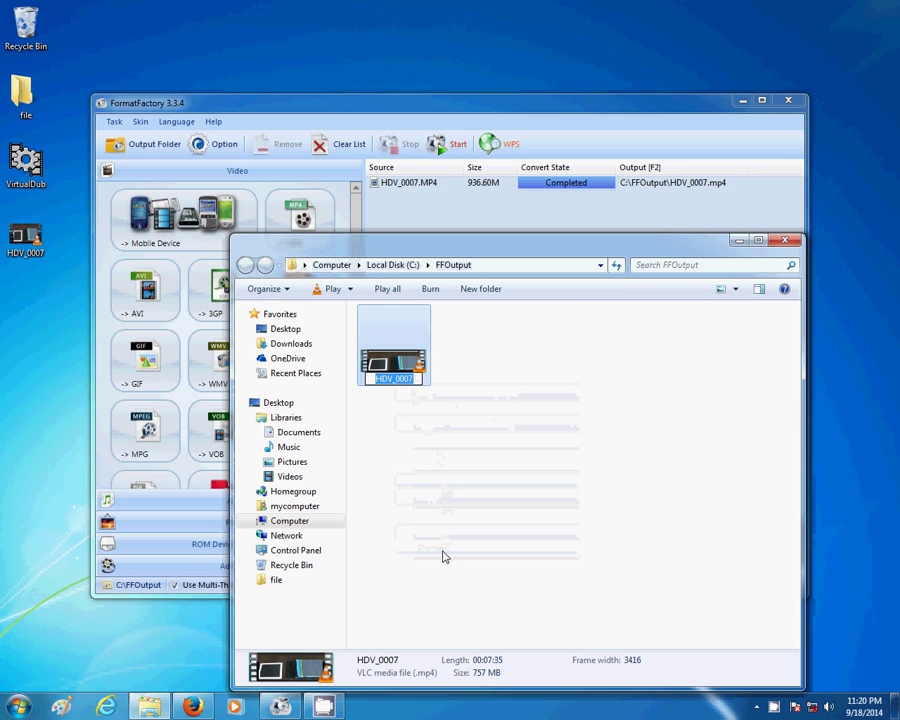
text(co)
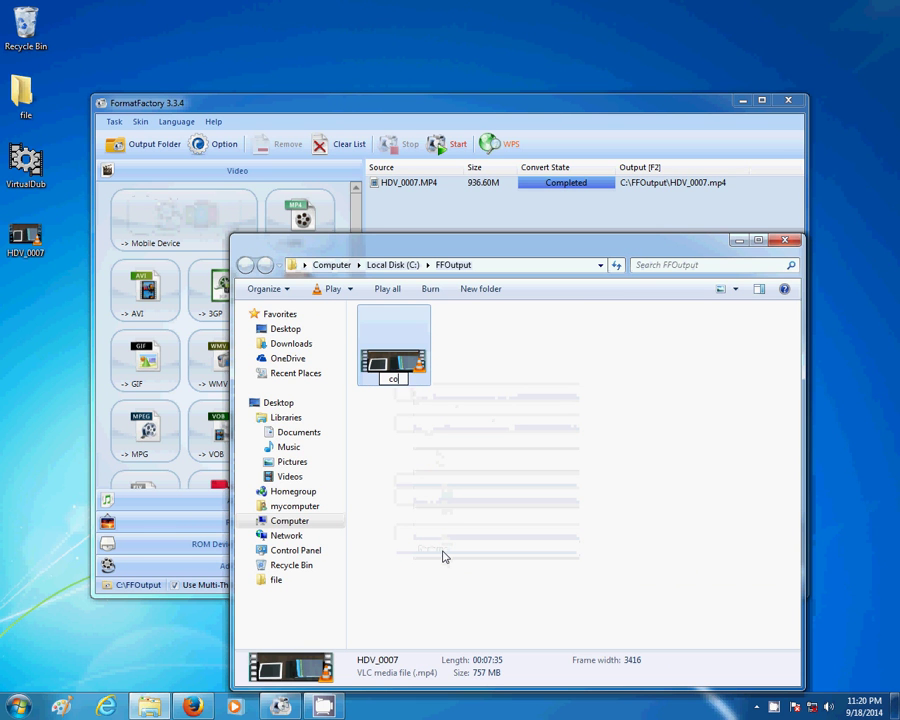
text(nvertedfile)
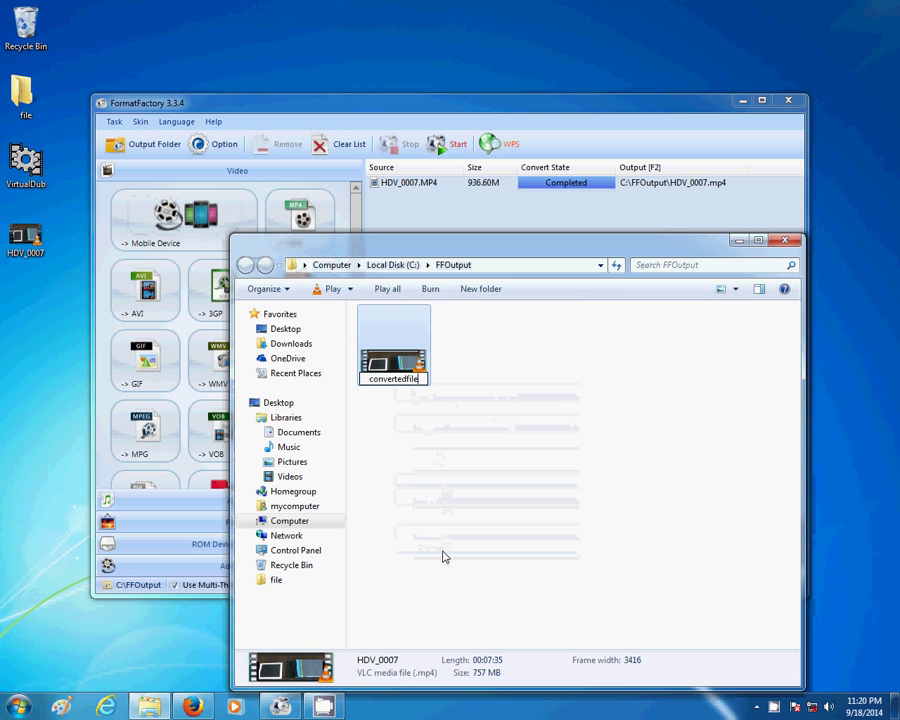
key(Return)
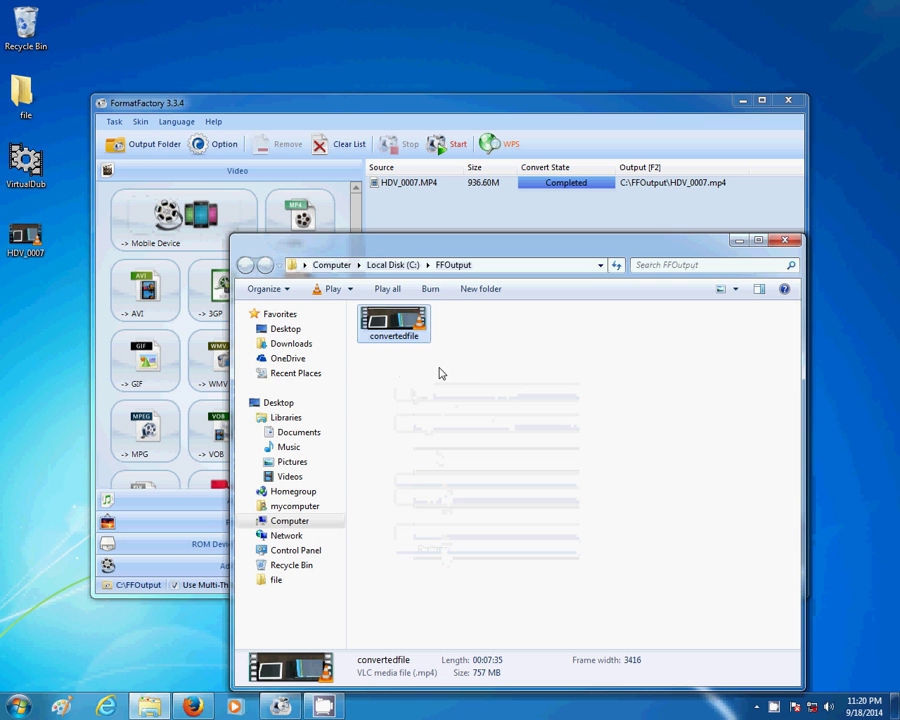
Step: Move convertedfile onto the desktop and close Explorer and Format Factory
mouse_move(382, 322)
mouse_down()
mouse_move(315, 345)
mouse_move(98, 252)
mouse_move(43, 330)
mouse_up()
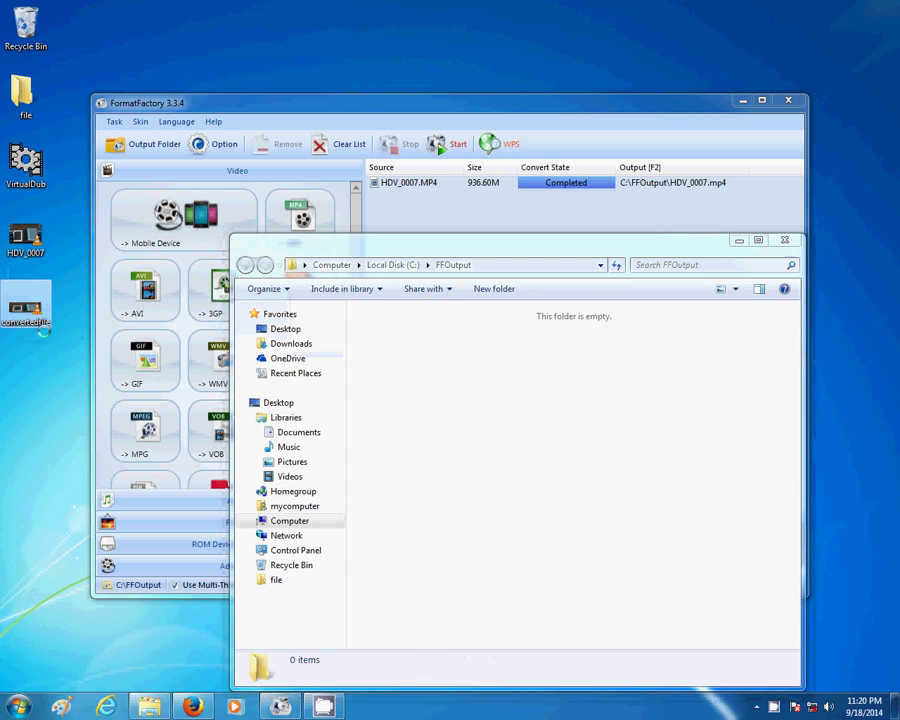
click(787, 241)
click(789, 101)
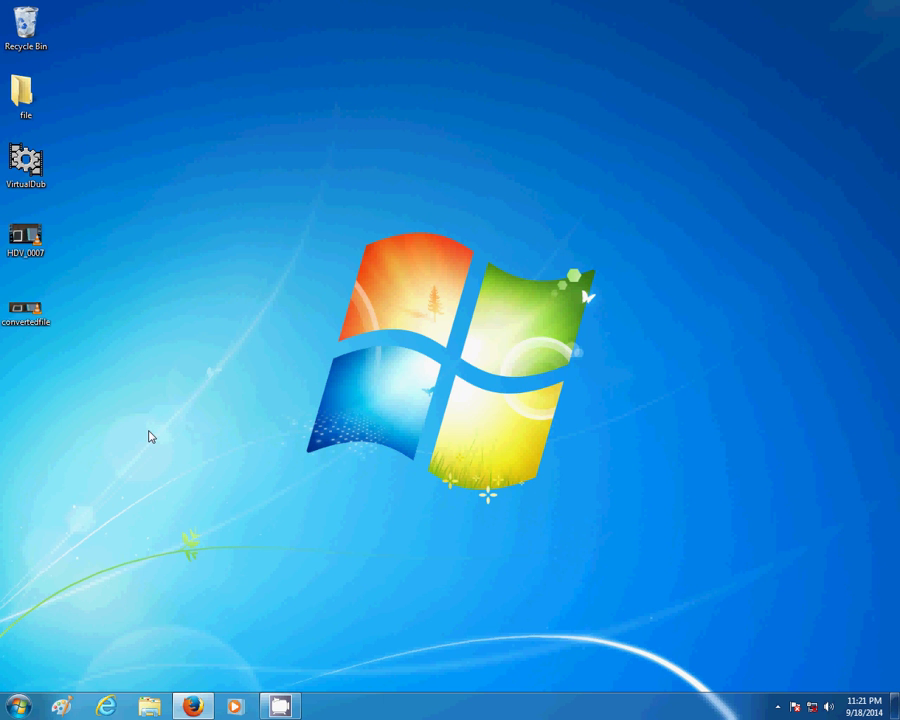
Step: Launch Movie Maker and import convertedfile from the Desktop onto the storyboard
click(18, 704)
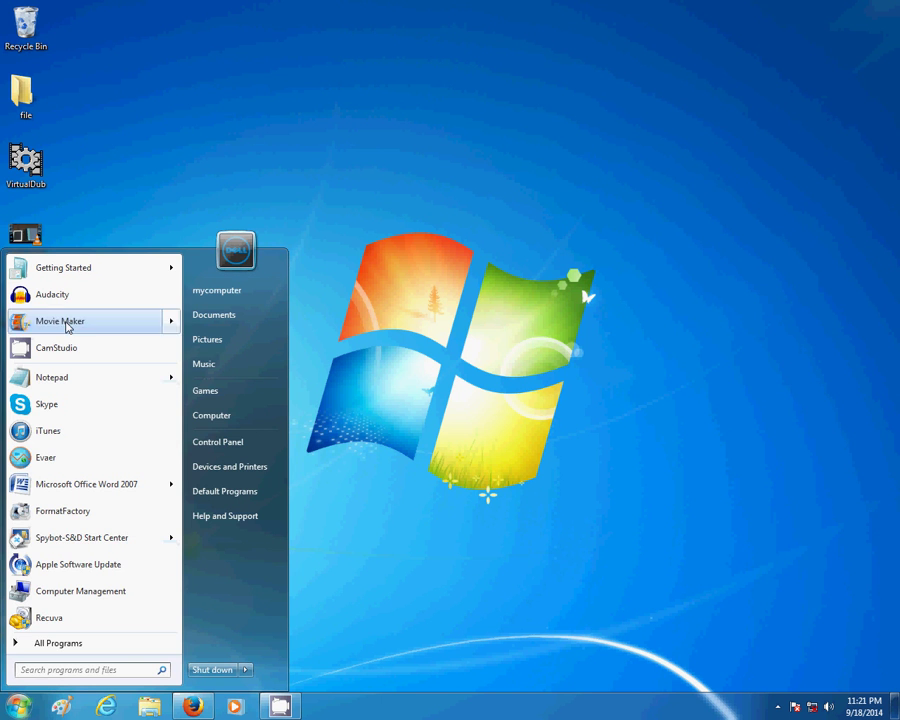
click(66, 322)
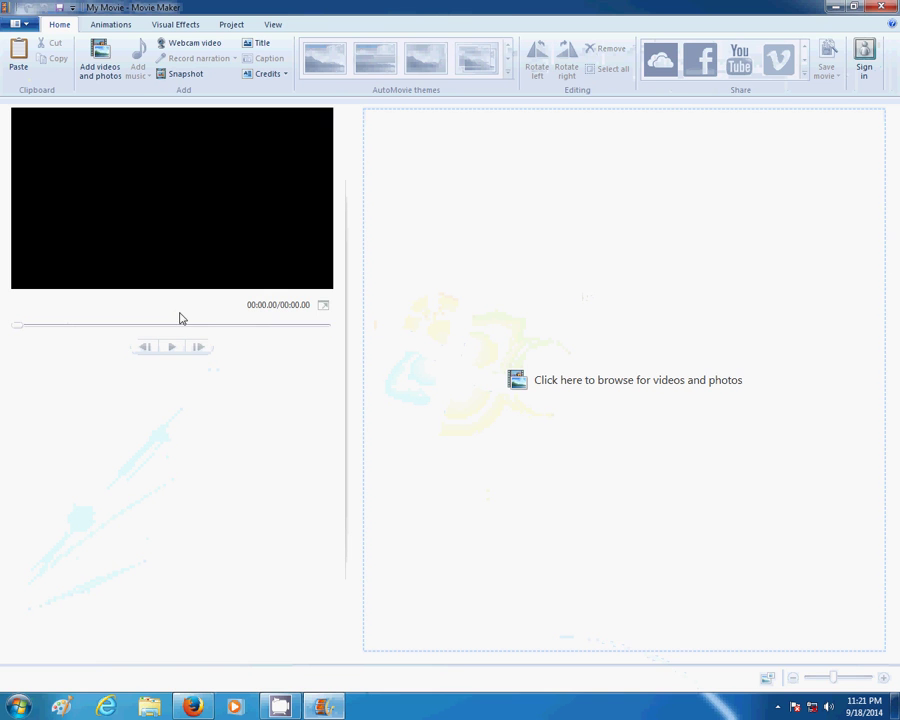
click(100, 62)
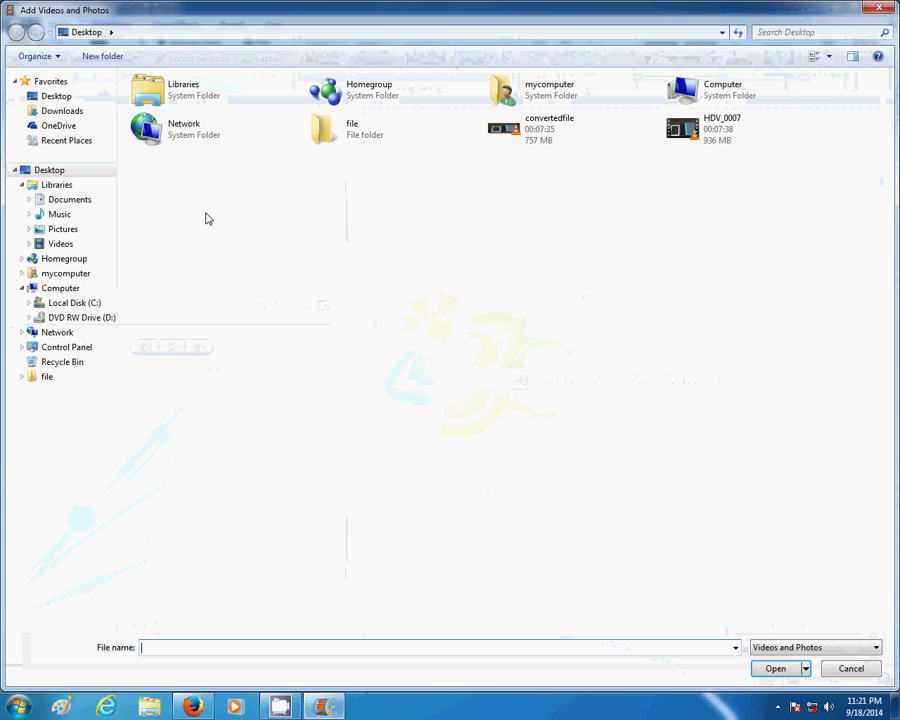
double_click(530, 132)
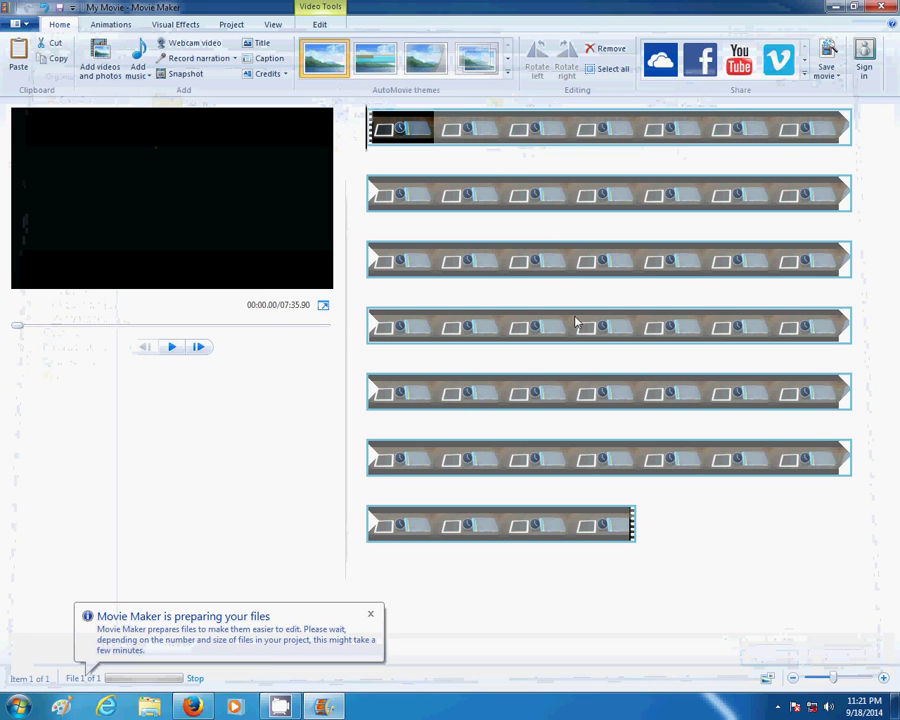